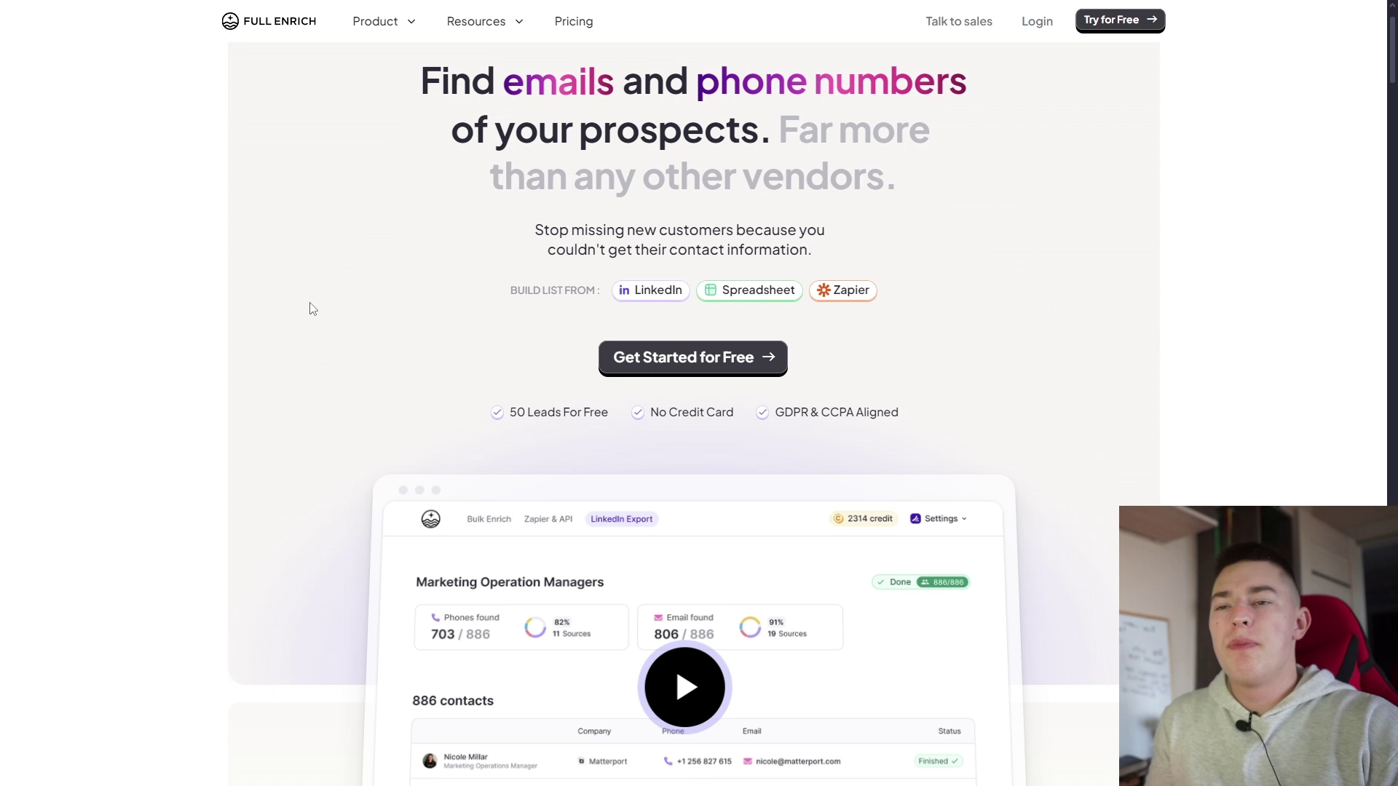
scroll(308, 308, "down", 3)
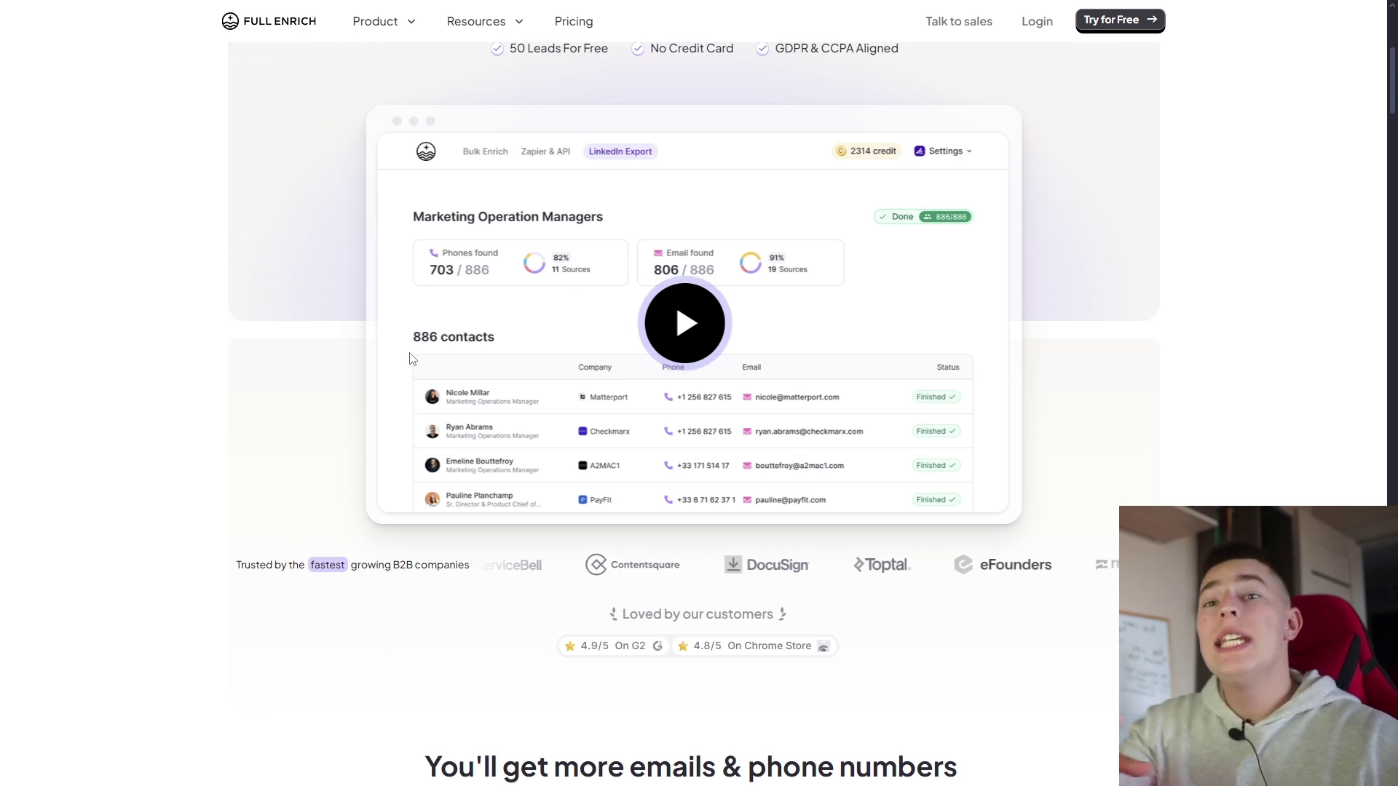
scroll(444, 368, "down", 1)
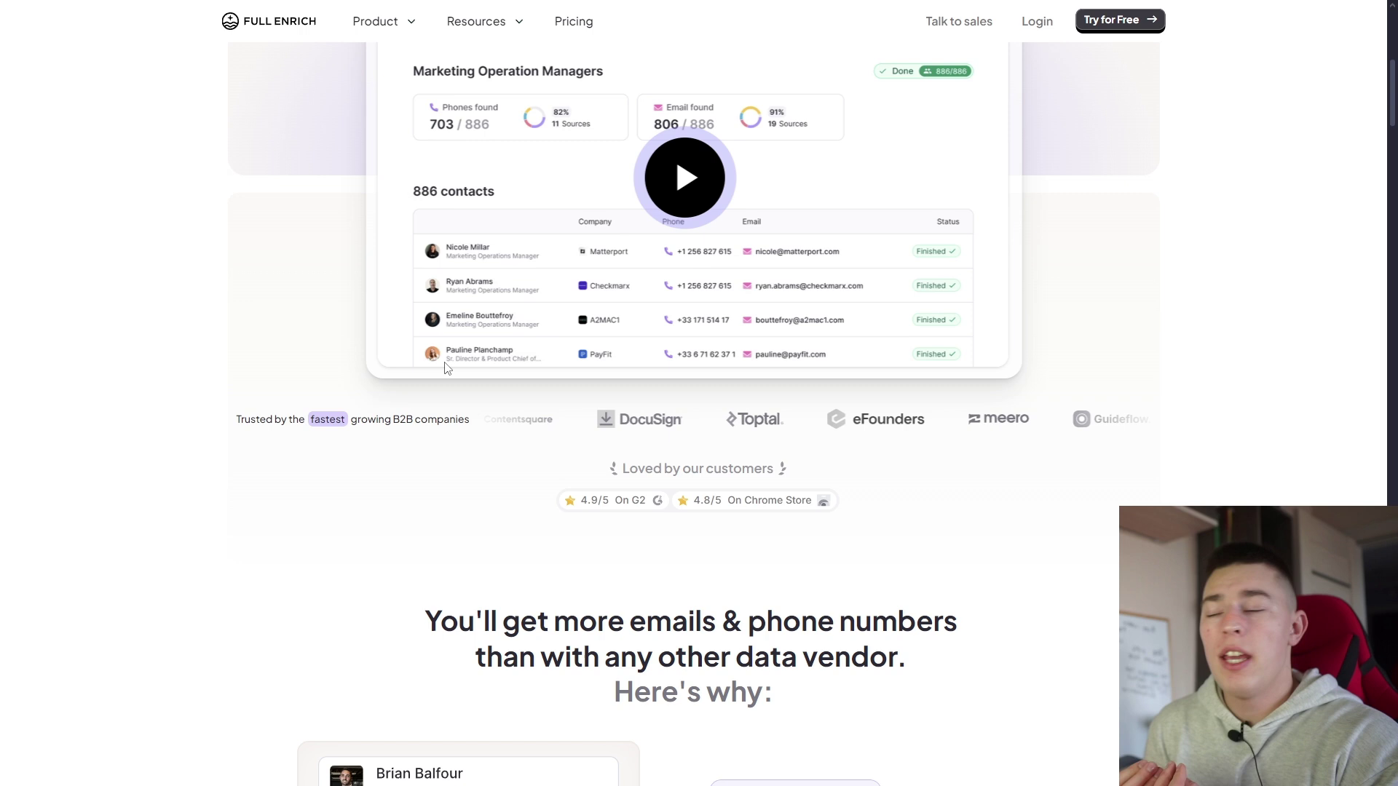
scroll(445, 367, "down", 3)
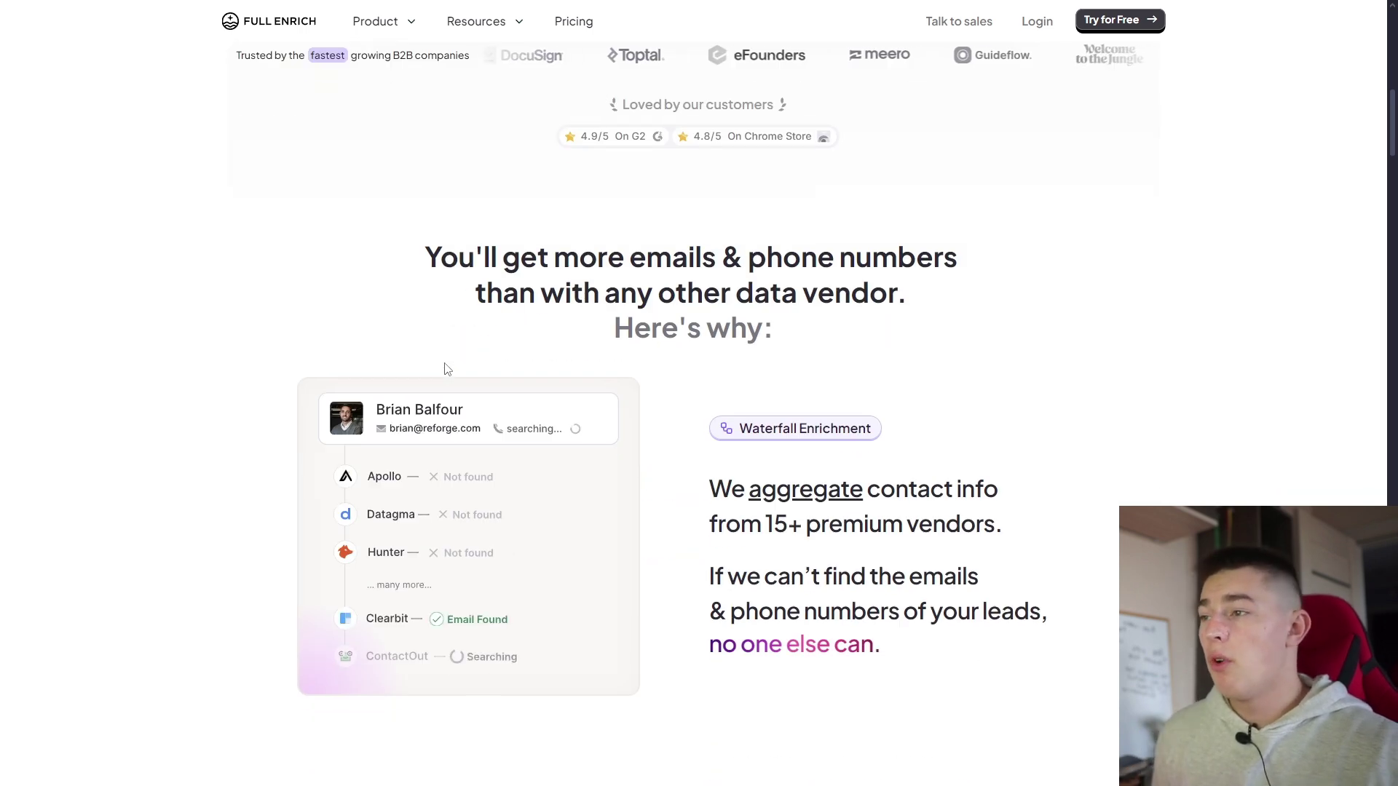
scroll(546, 421, "down", 1)
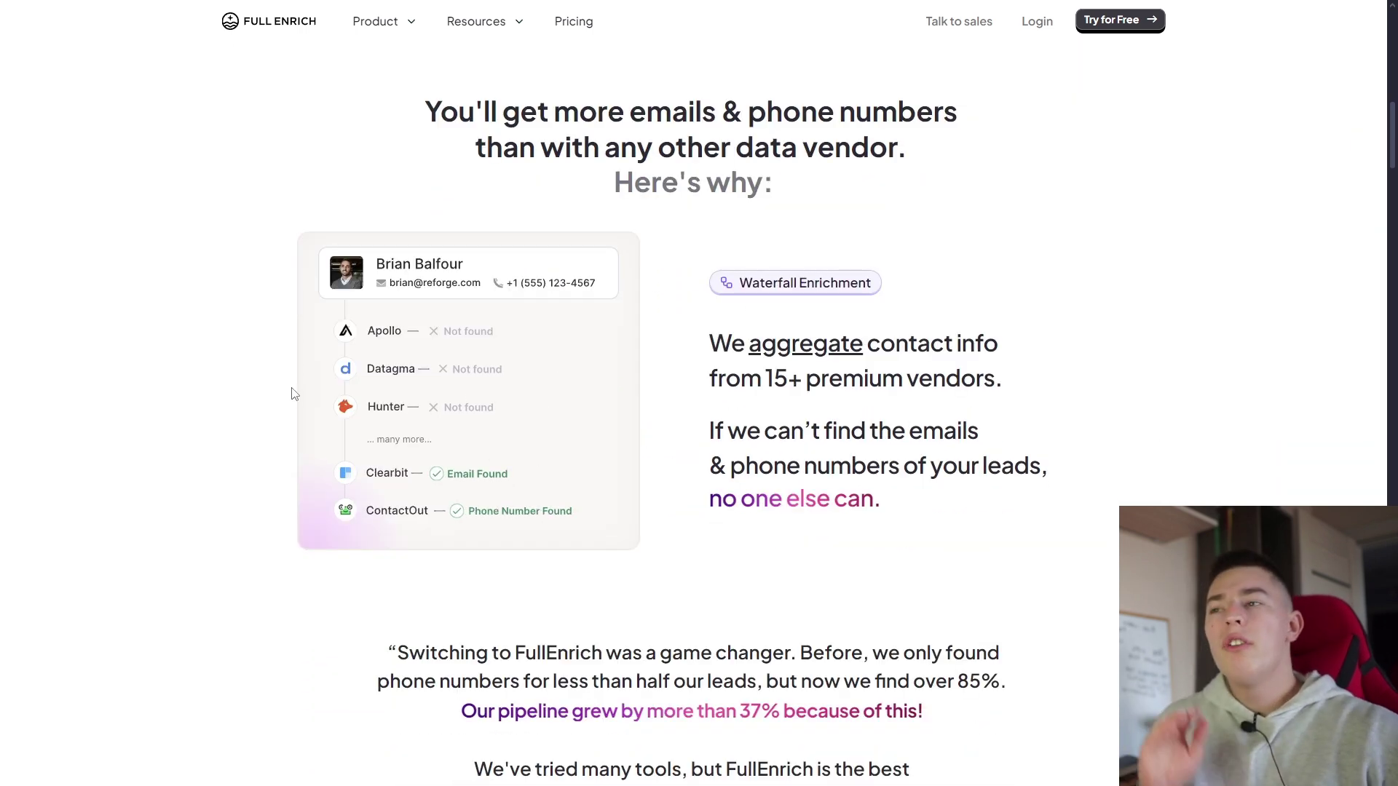
scroll(394, 388, "down", 2)
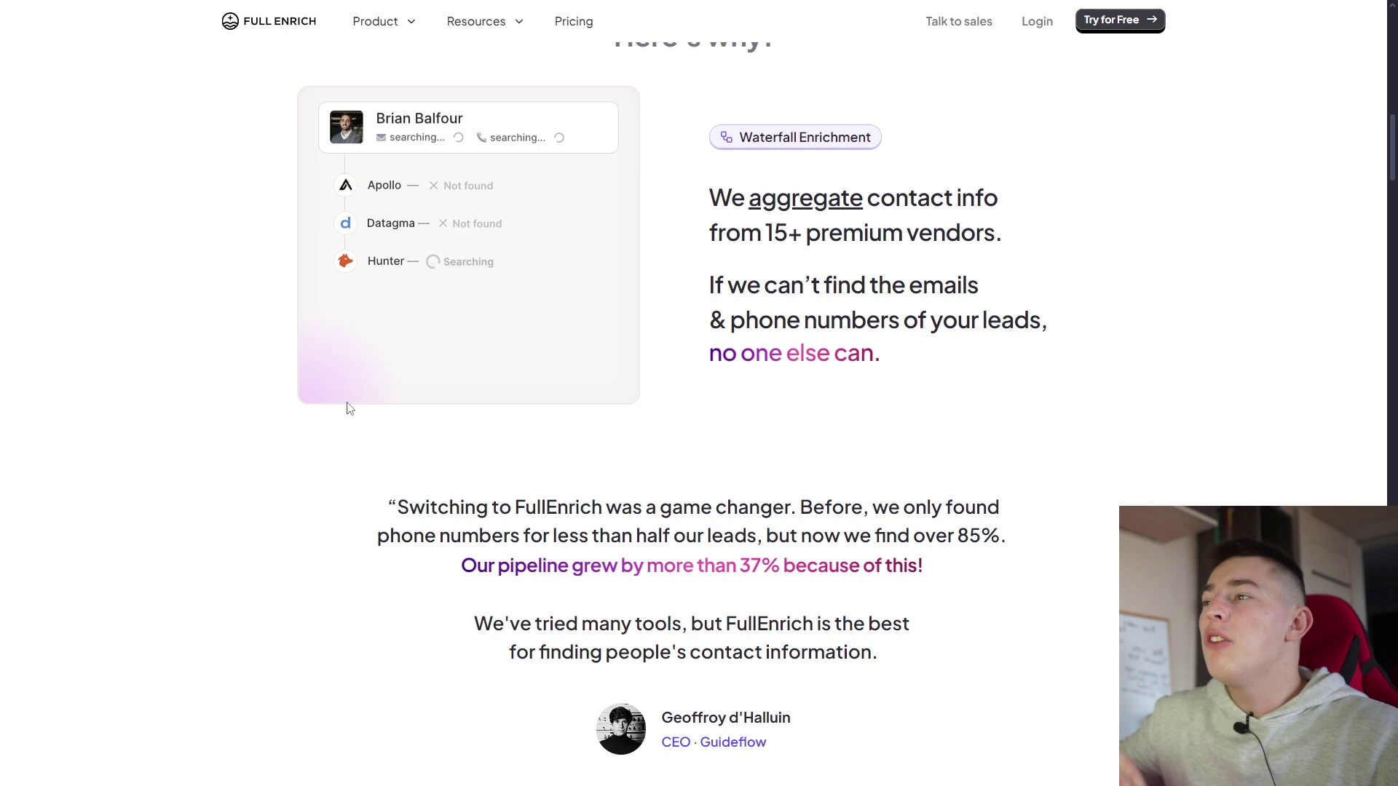
scroll(295, 426, "down", 5)
scroll(294, 427, "up", 2)
scroll(295, 426, "up", 2)
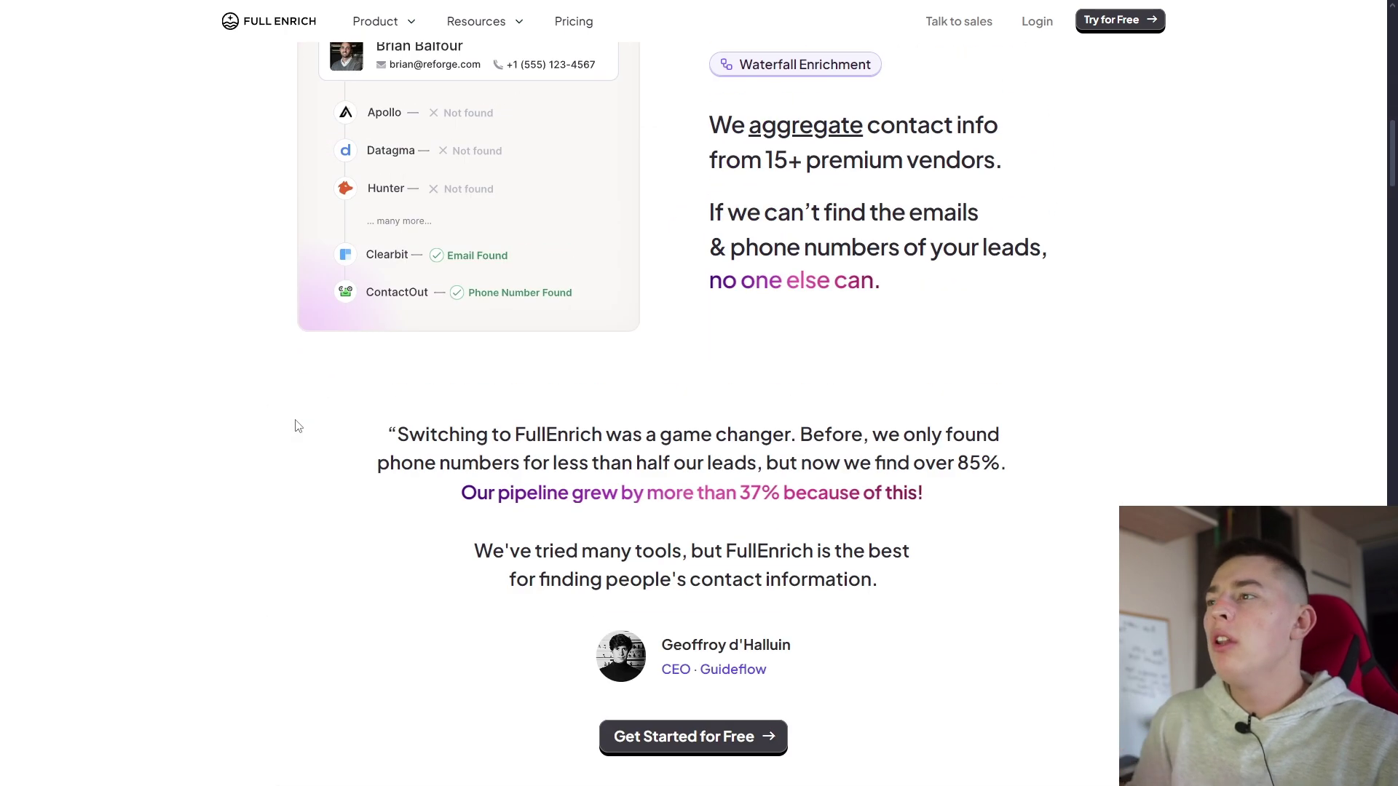
scroll(295, 426, "up", 1)
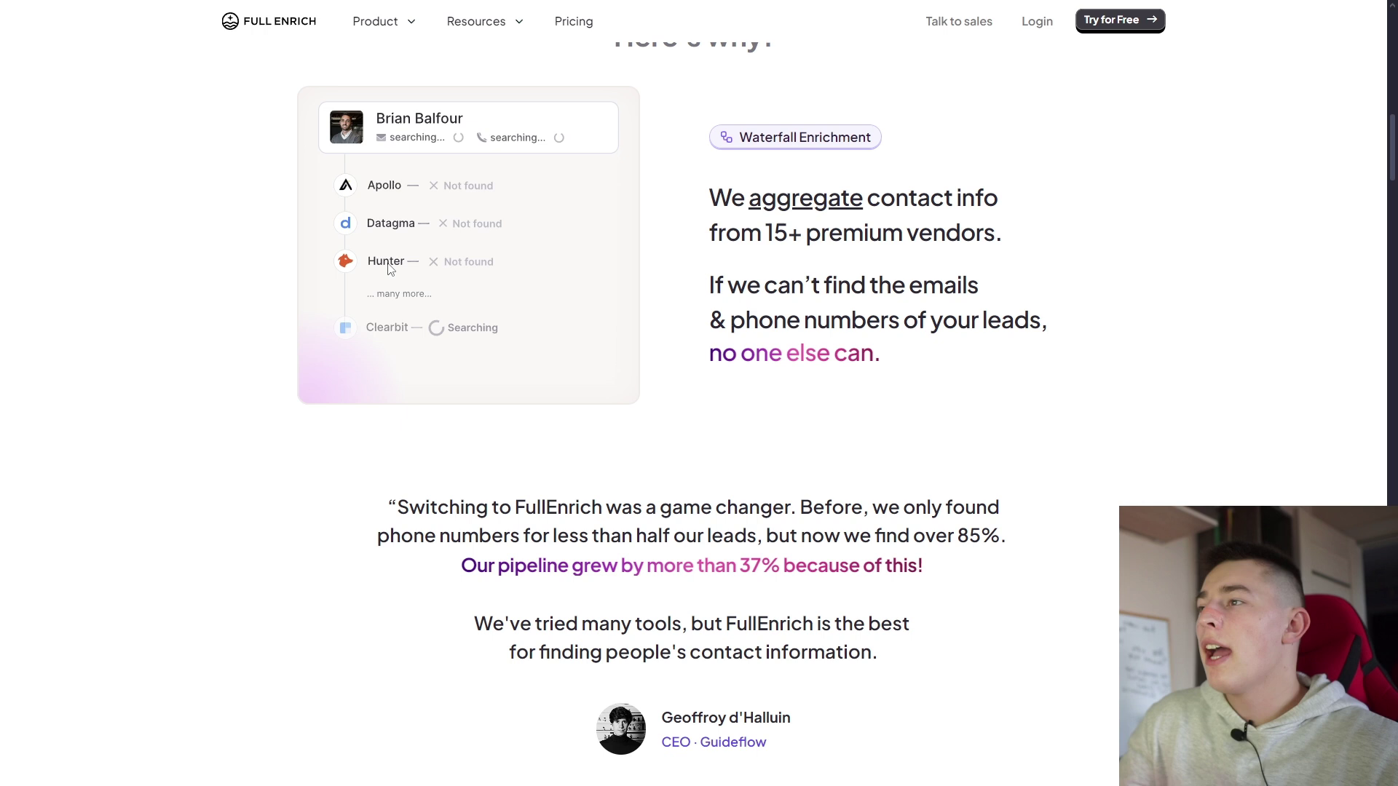
scroll(217, 335, "up", 1)
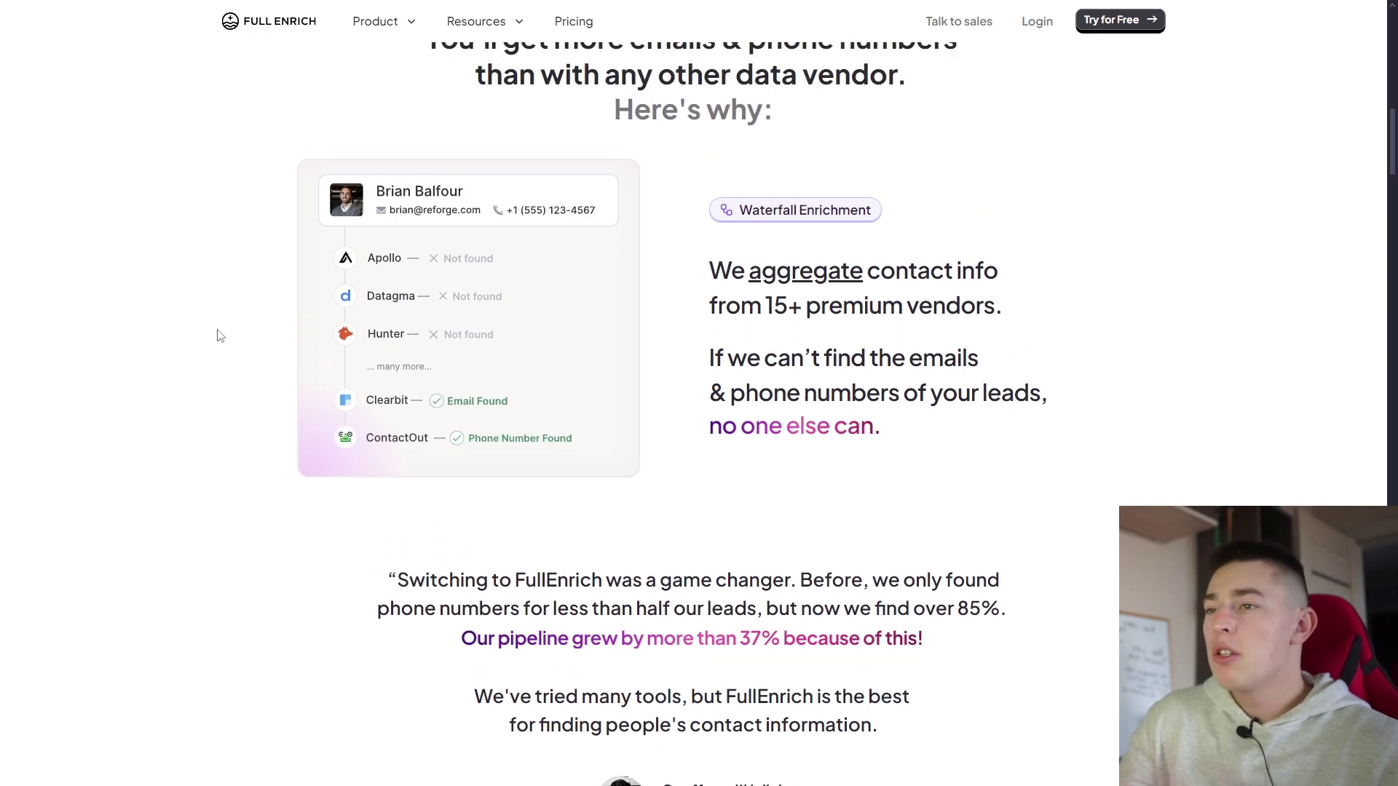
scroll(247, 212, "up", 10)
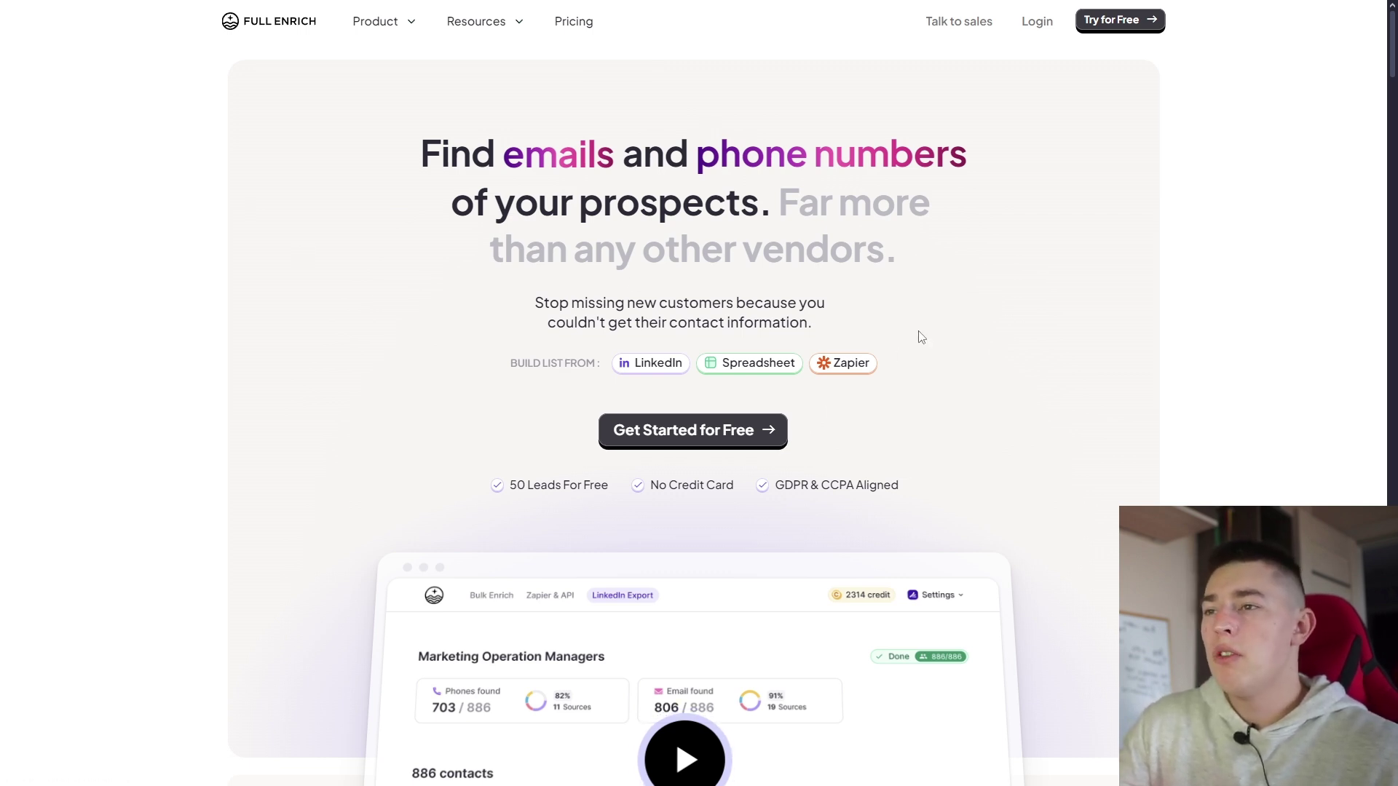
scroll(525, 214, "down", 10)
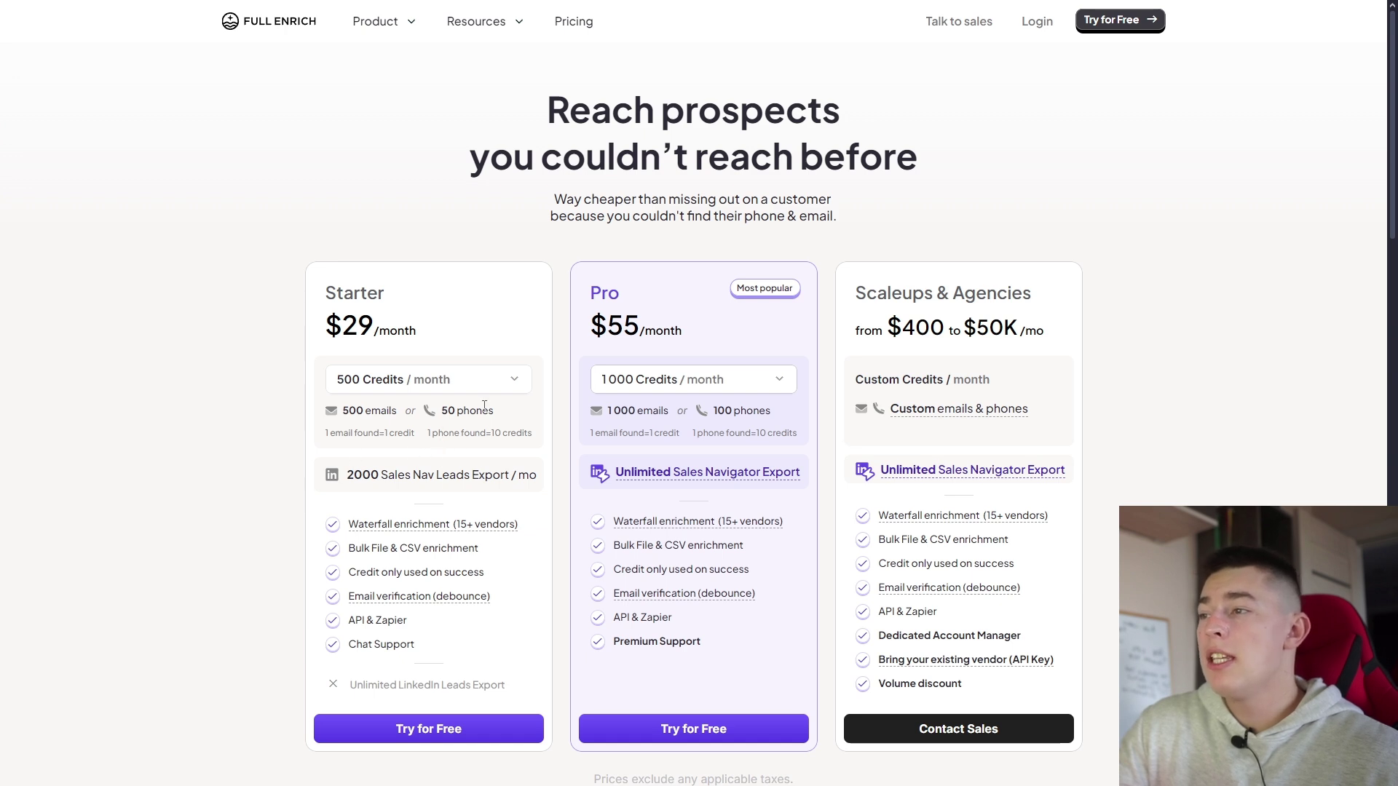
Review the Pro plan's monthly credit amount options and leave the amount unchanged.
left_click(679, 383)
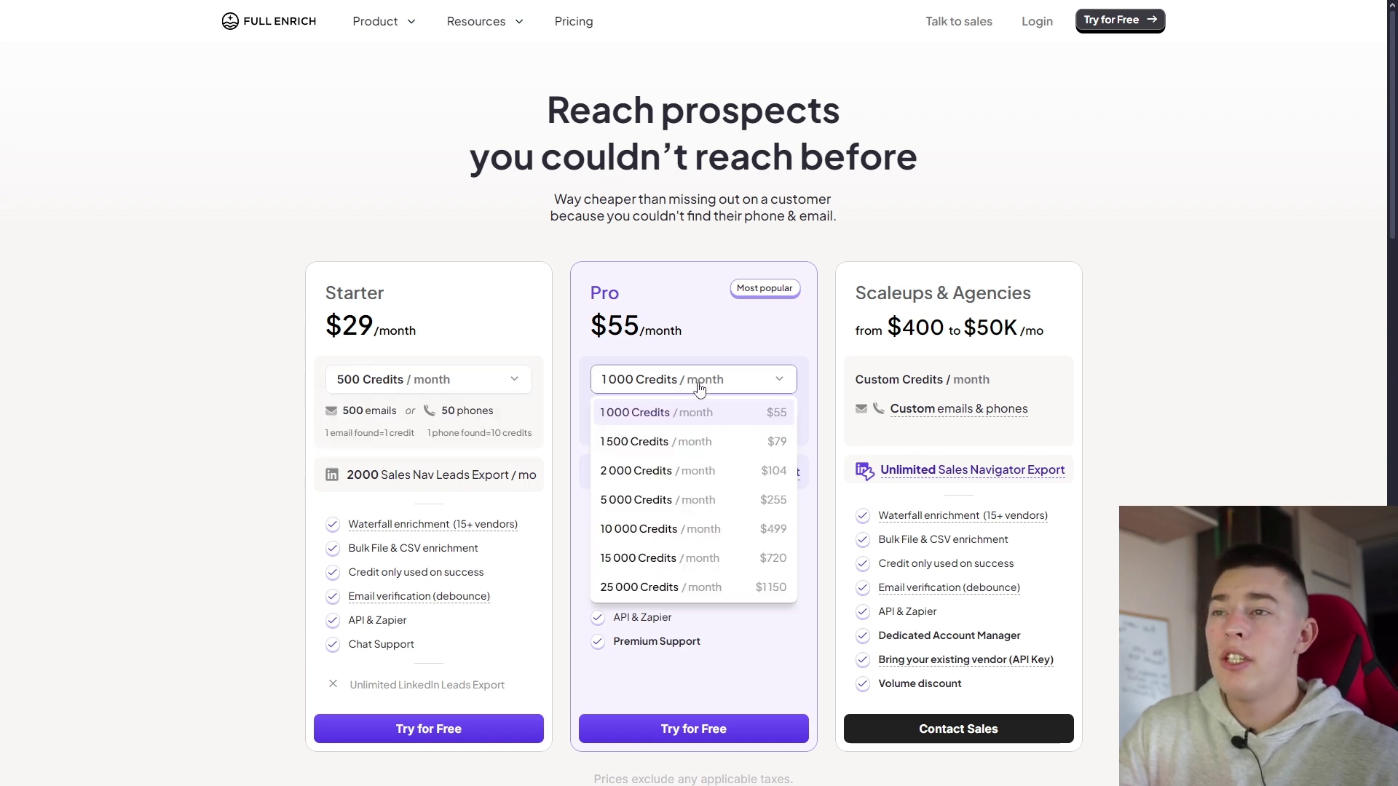
left_click(1235, 332)
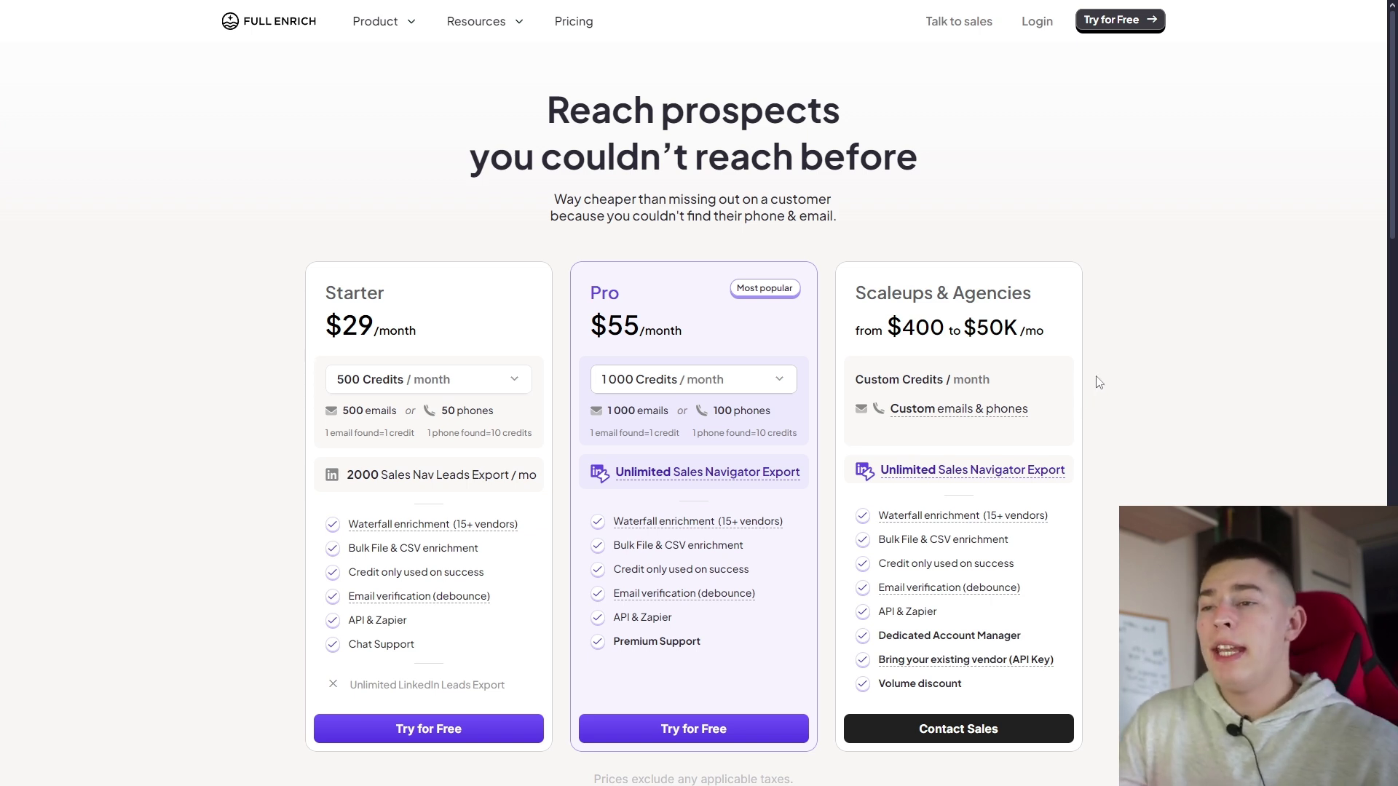
scroll(1087, 383, "down", 3)
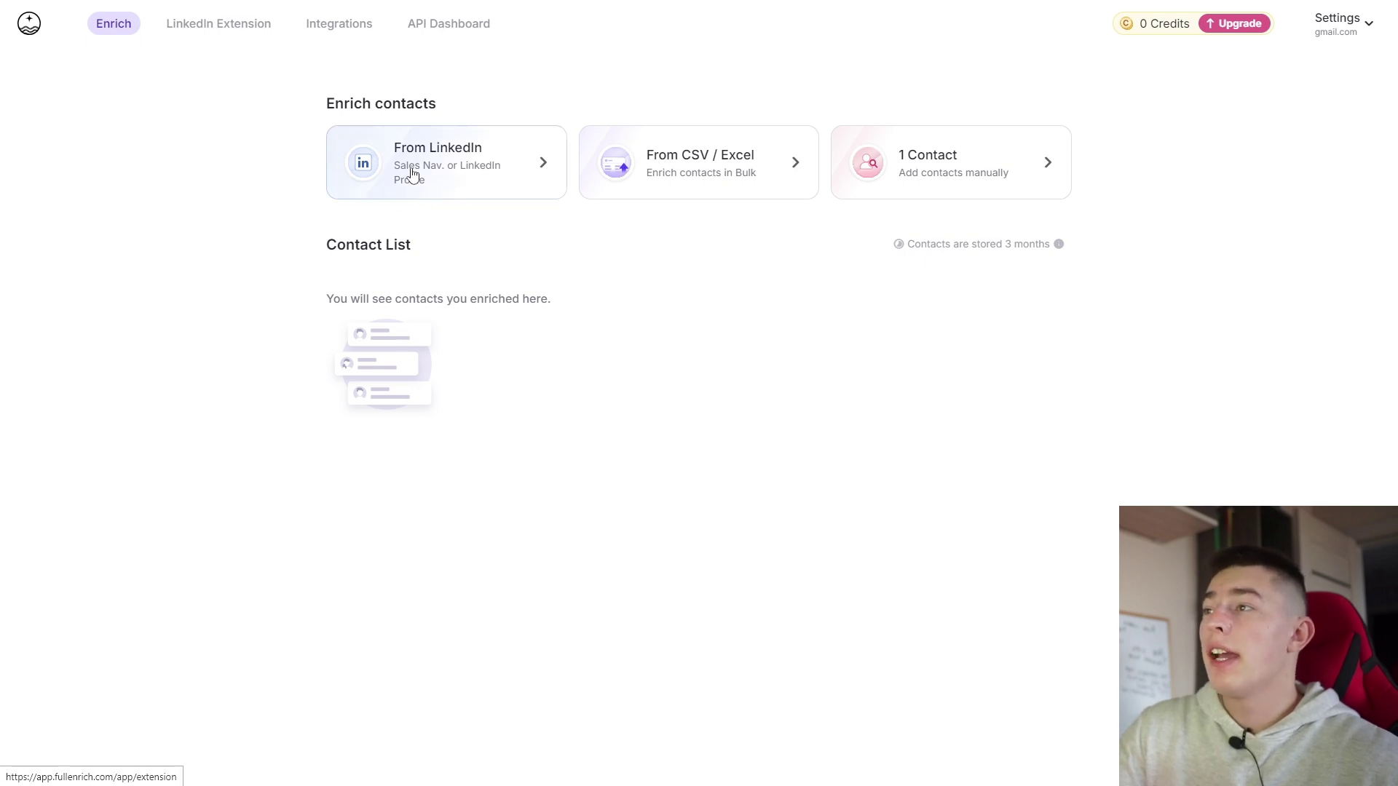
left_click(443, 164)
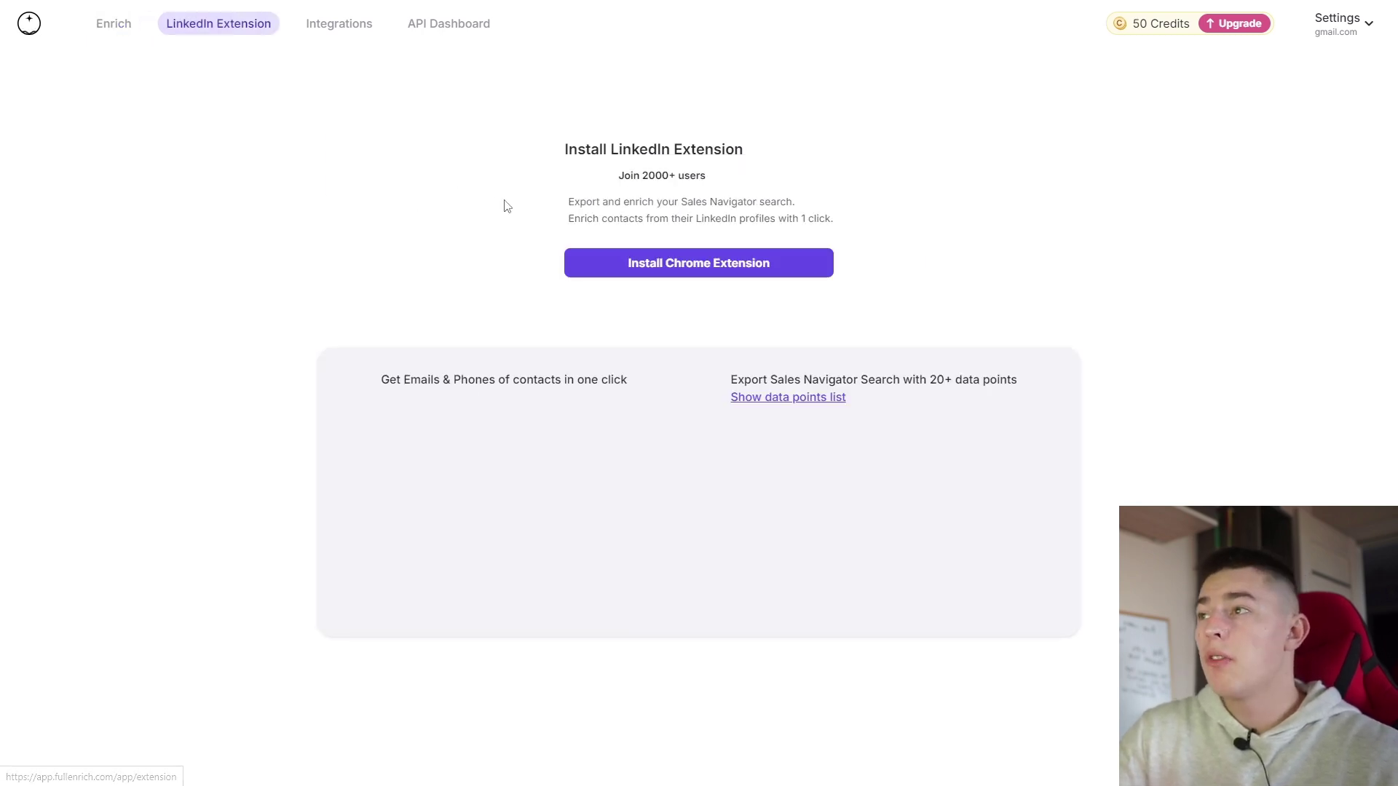
left_click(118, 27)
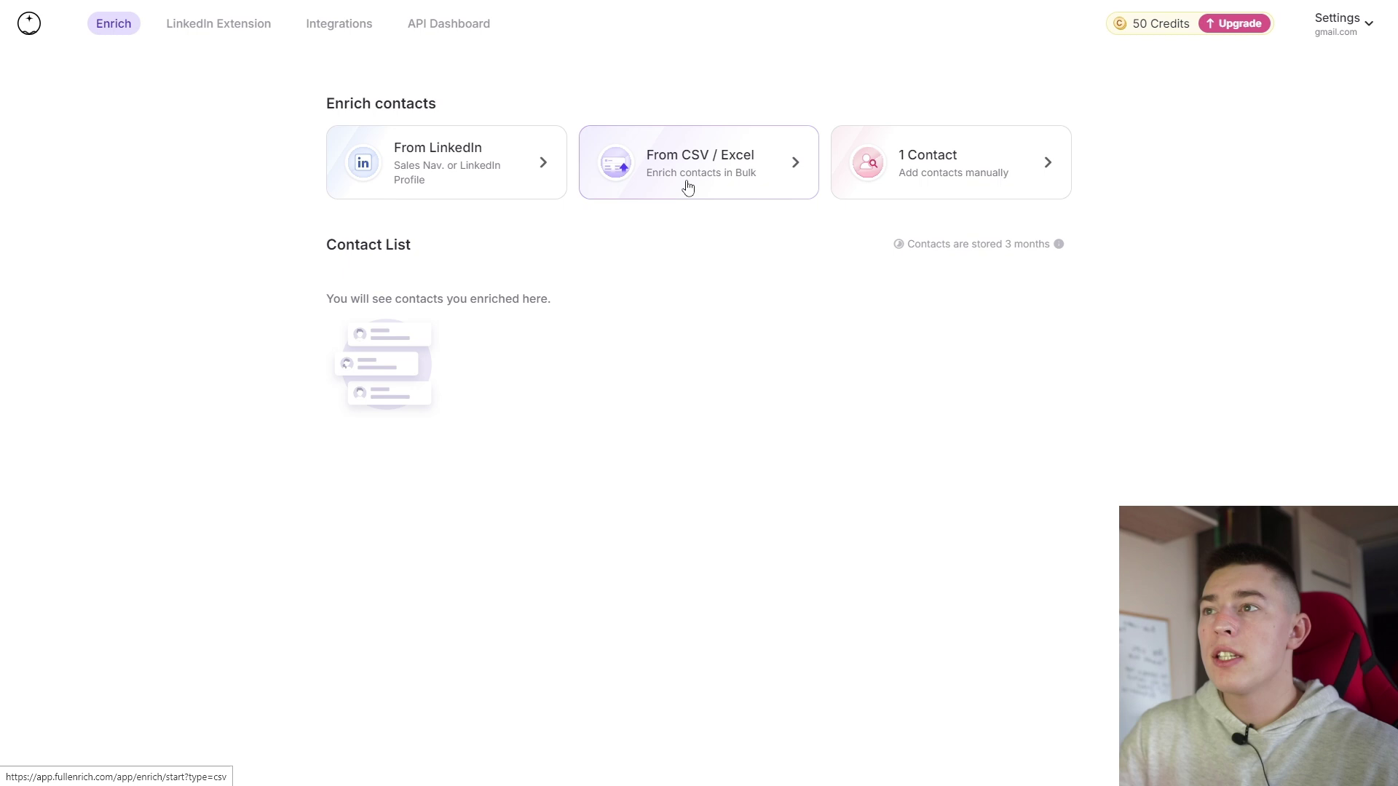
left_click(736, 188)
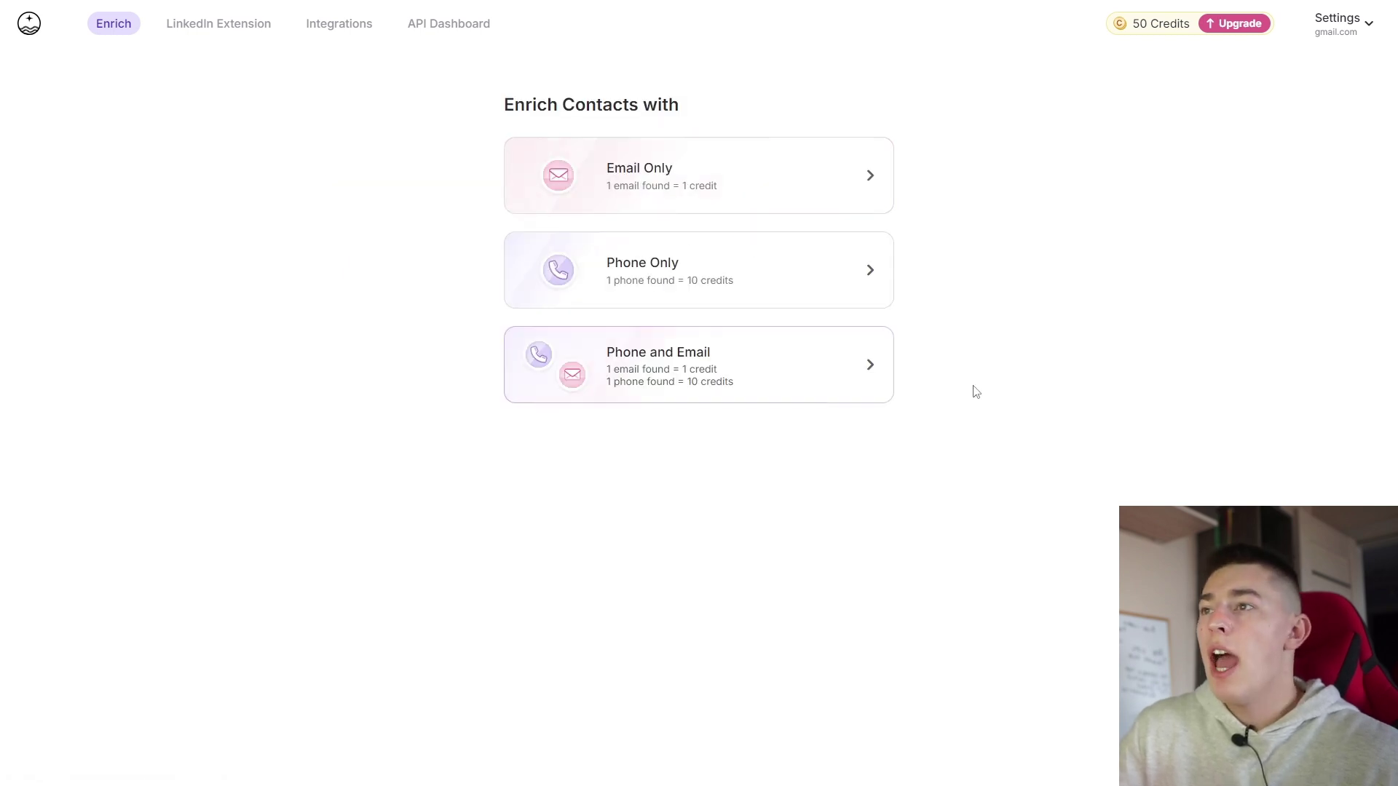
left_click(122, 35)
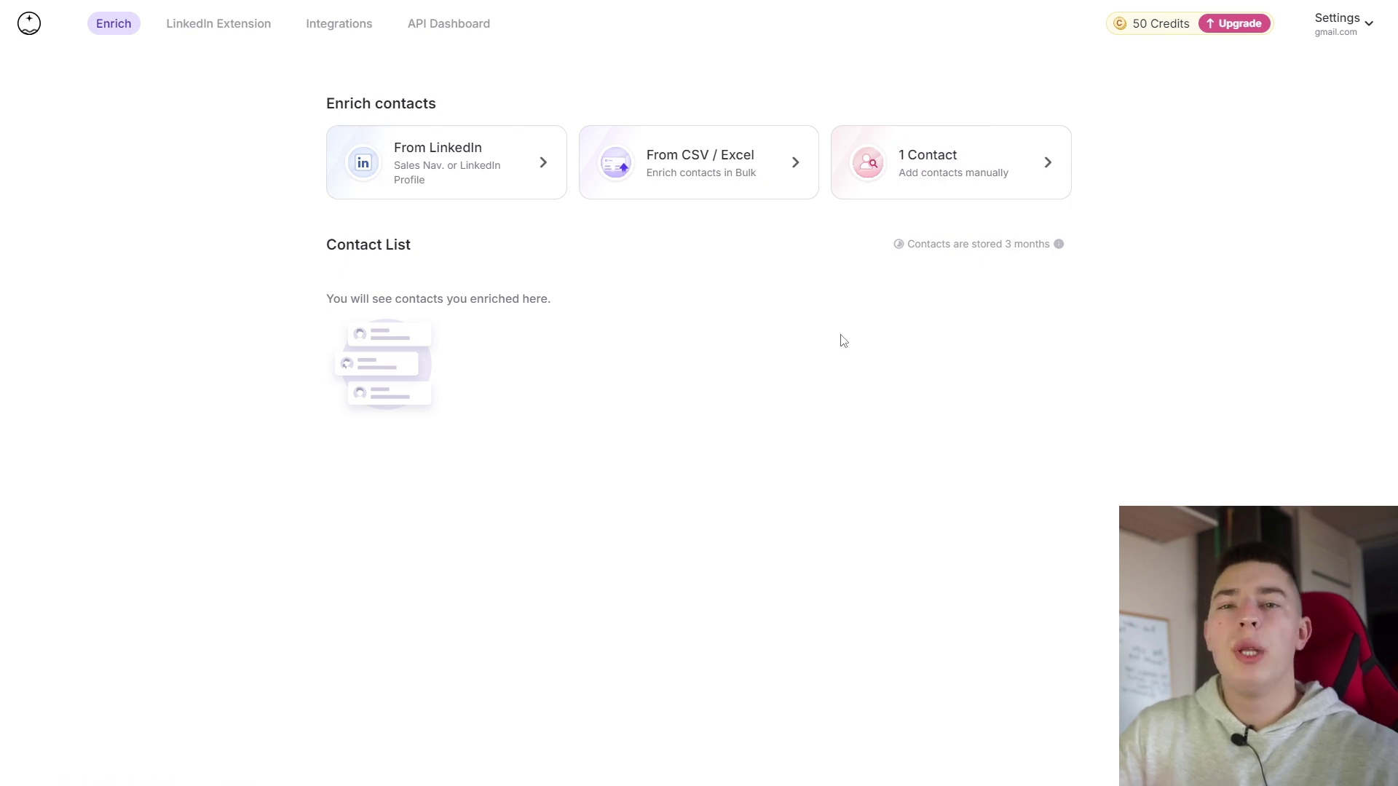
left_click(411, 140)
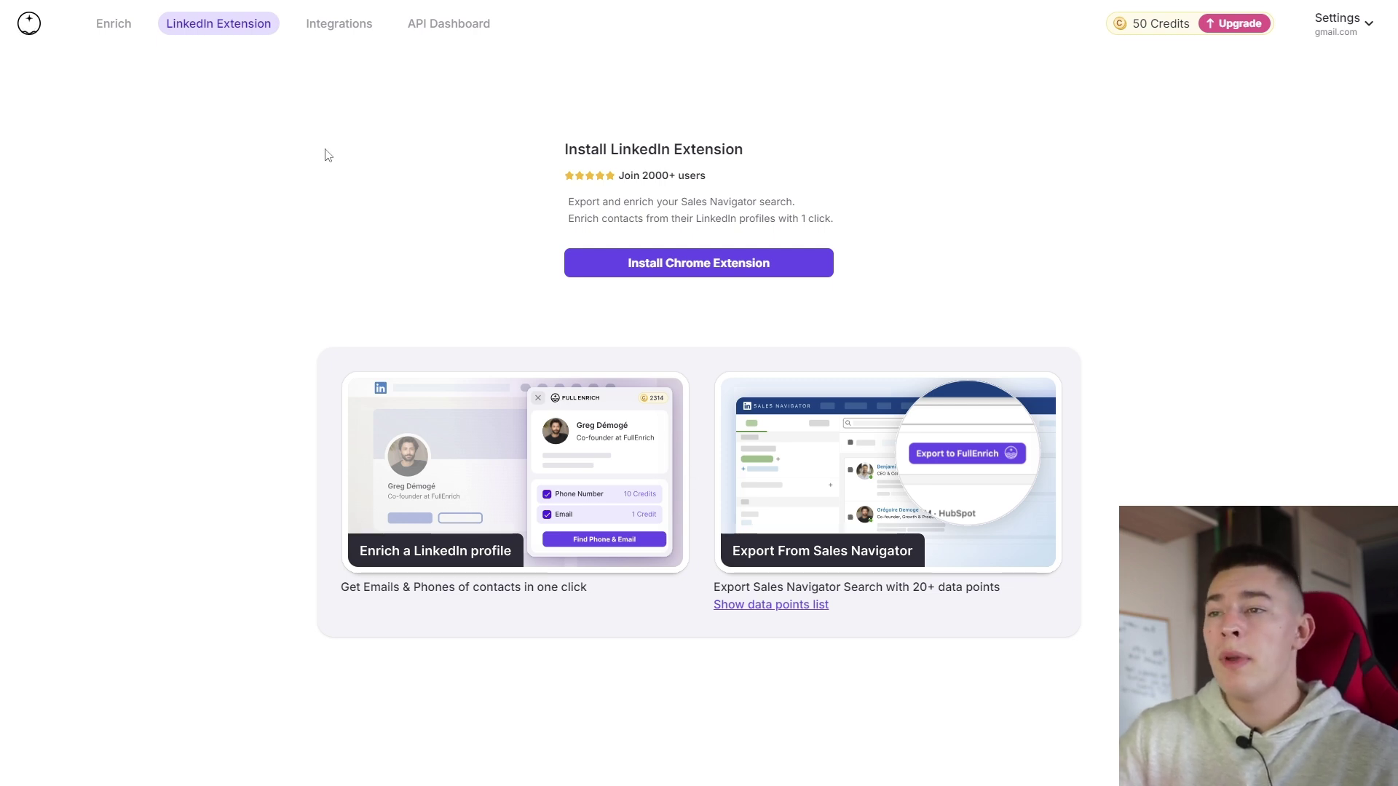
left_click(121, 31)
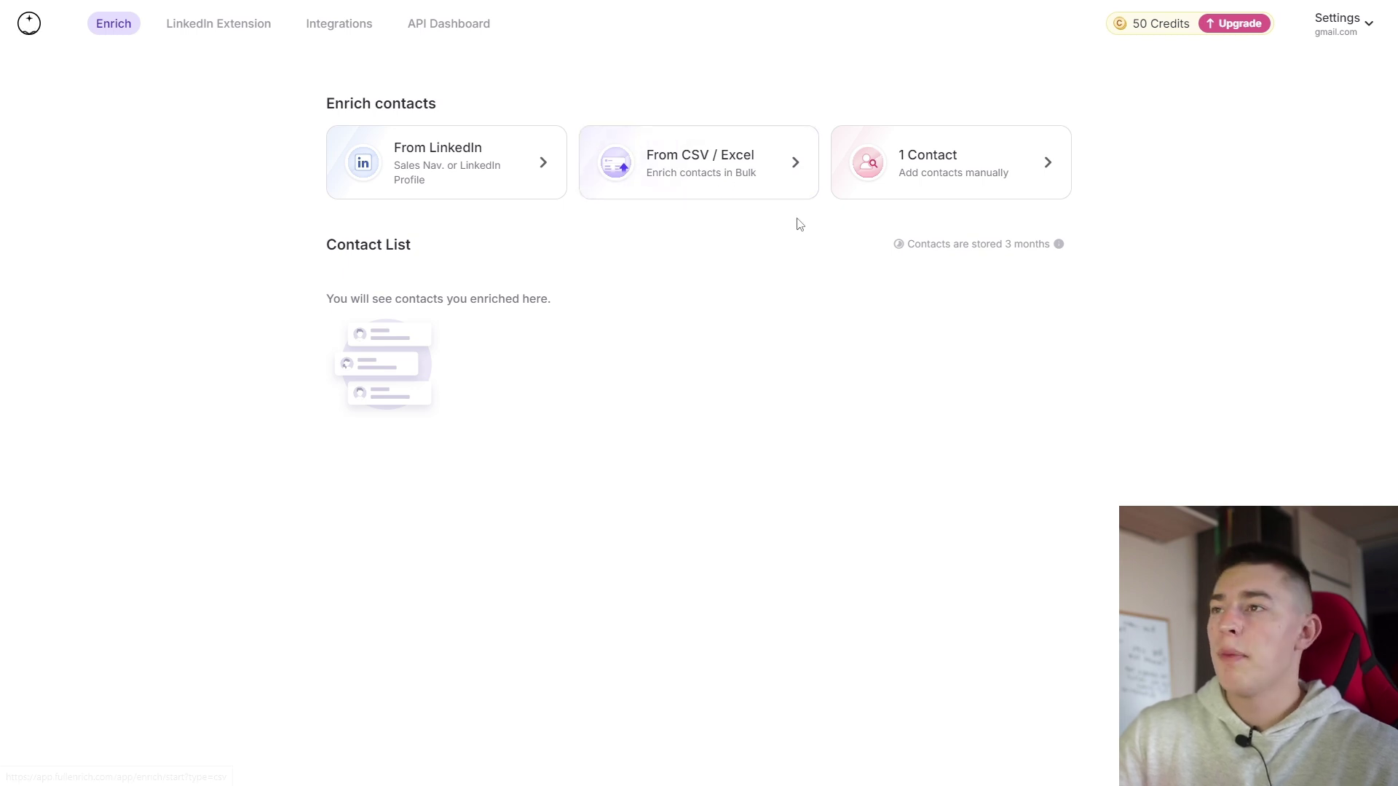
left_click(951, 173)
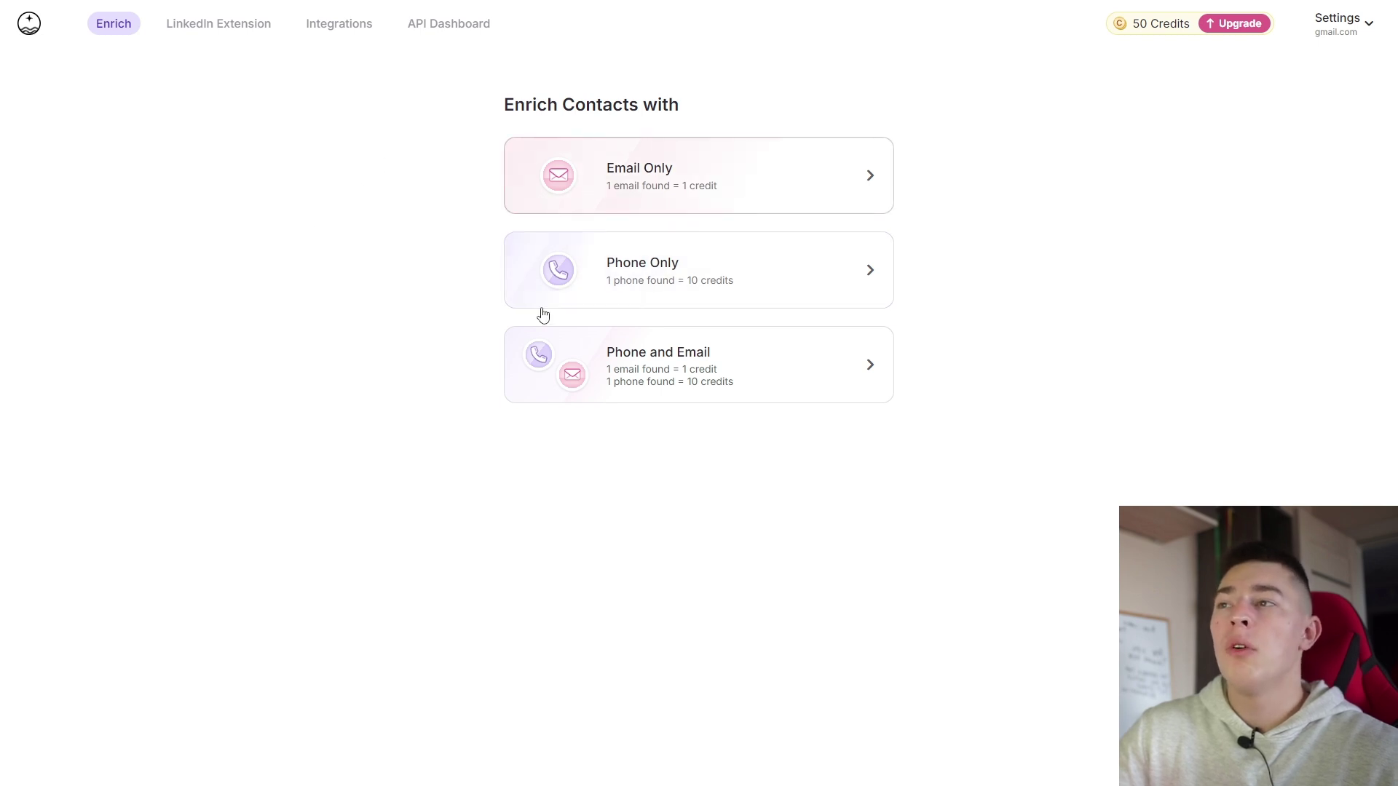
left_click(764, 185)
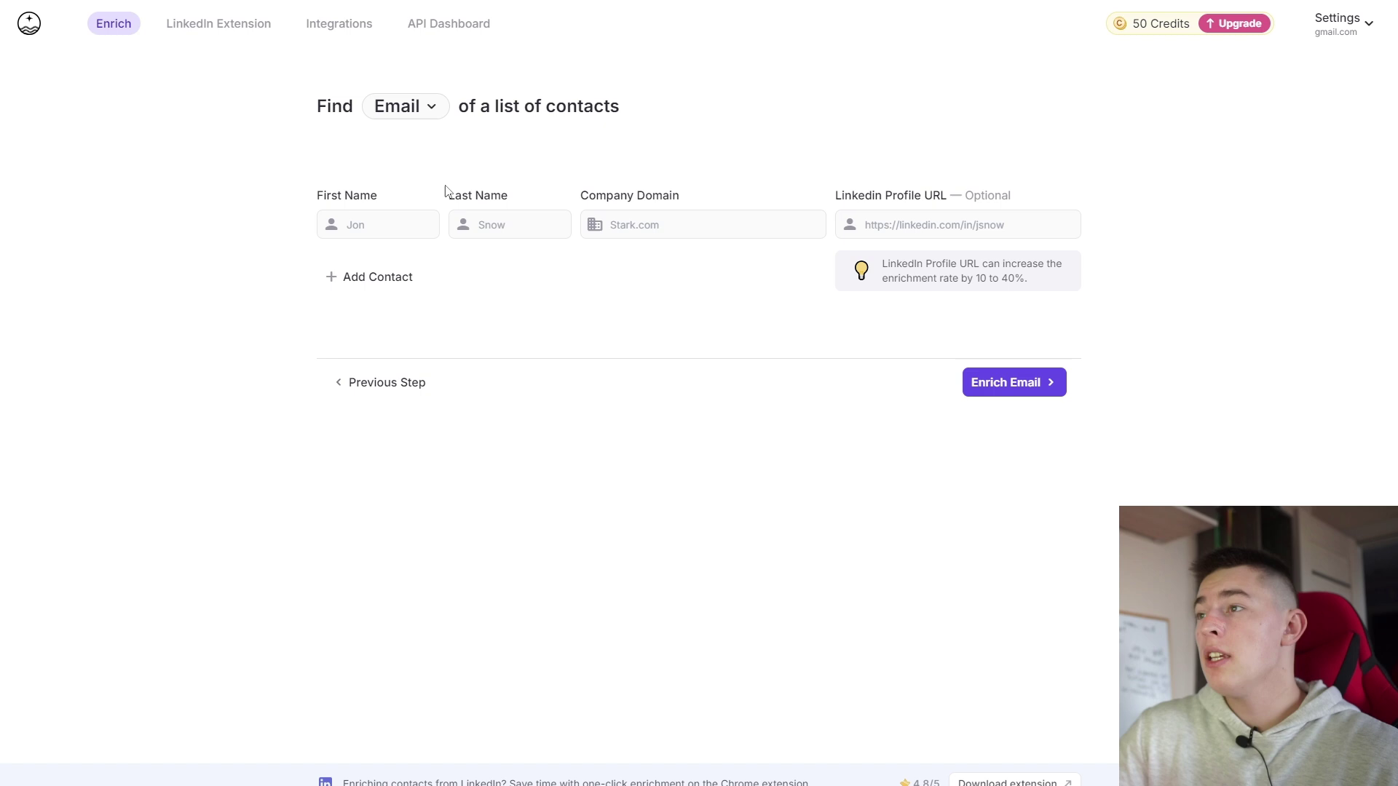
left_click(376, 225)
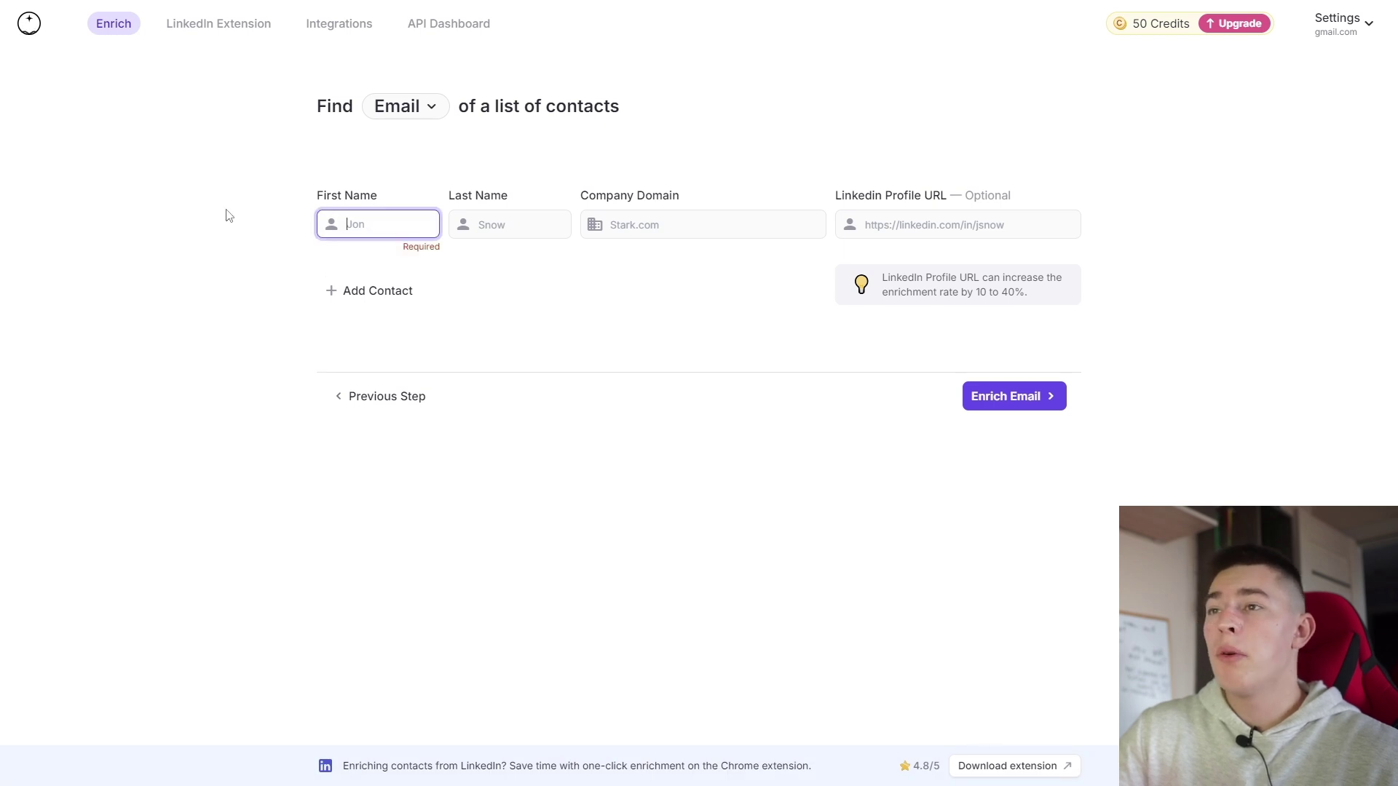
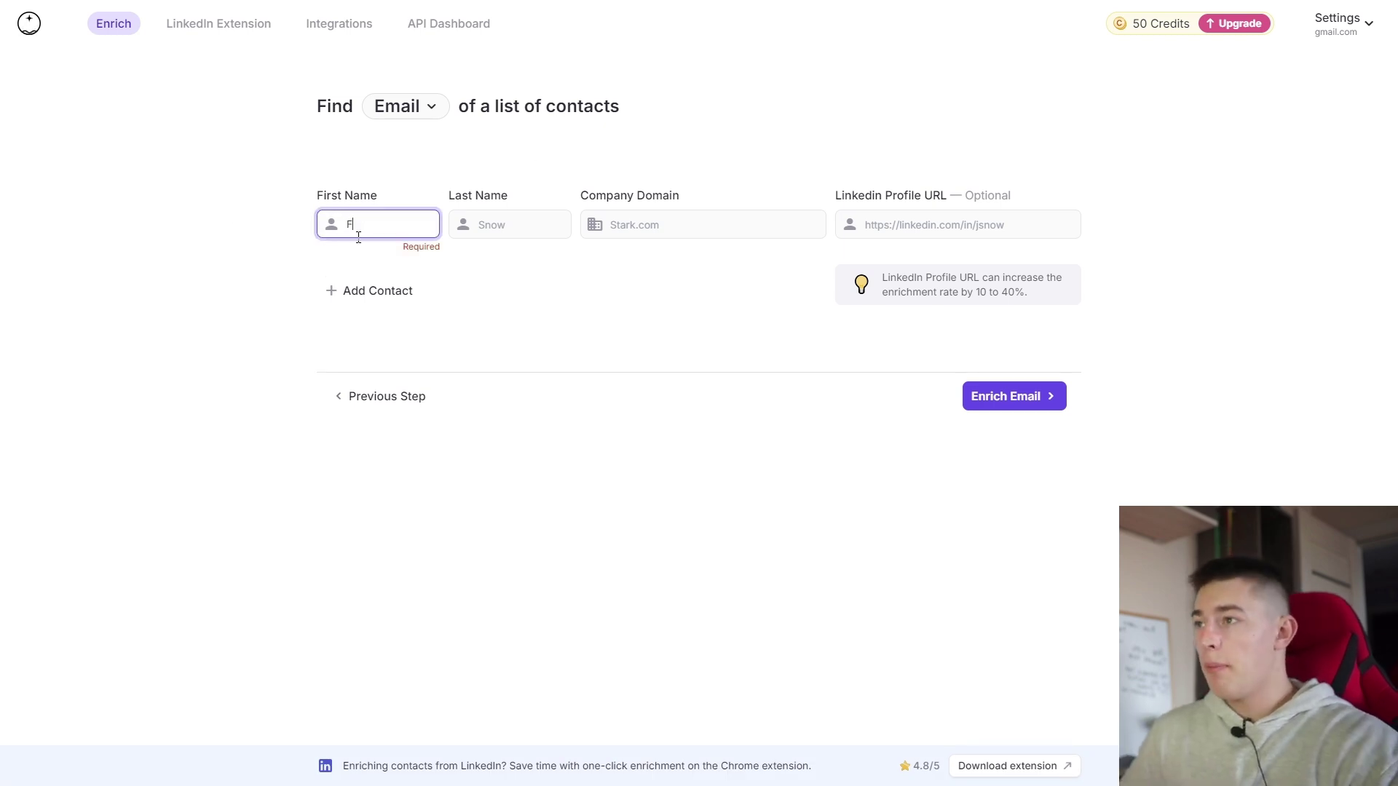
key("Tab")
key("Tab")
type("sa")
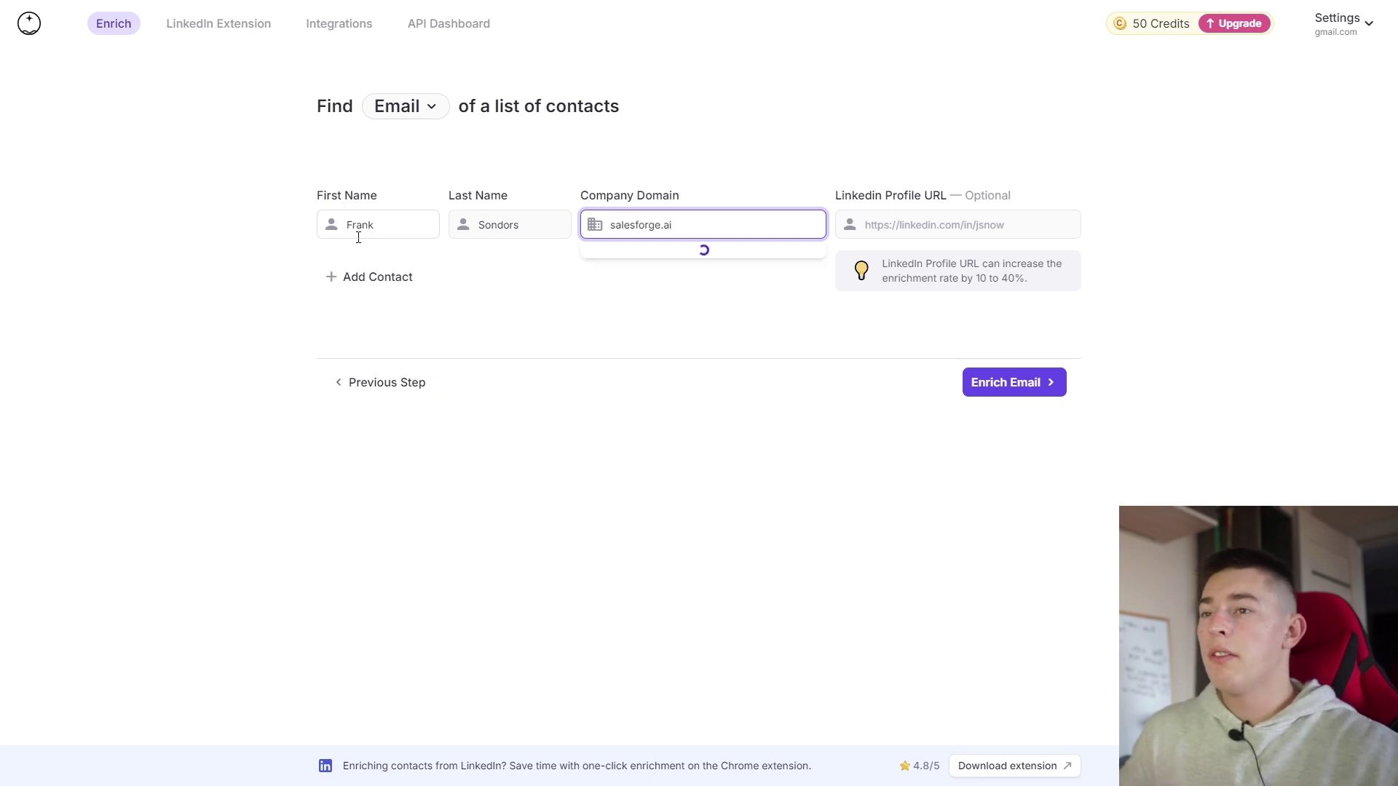
left_click(1010, 217)
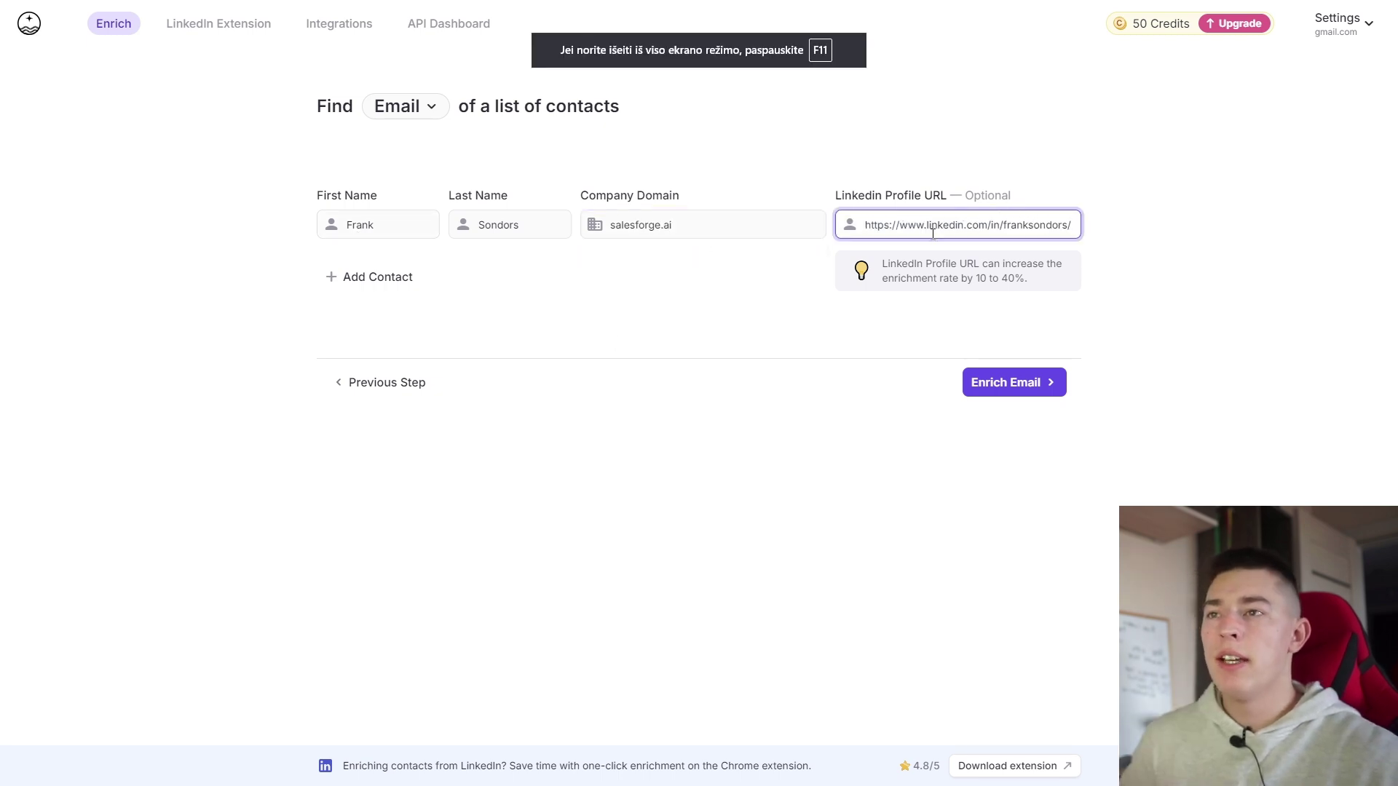
left_click(1026, 388)
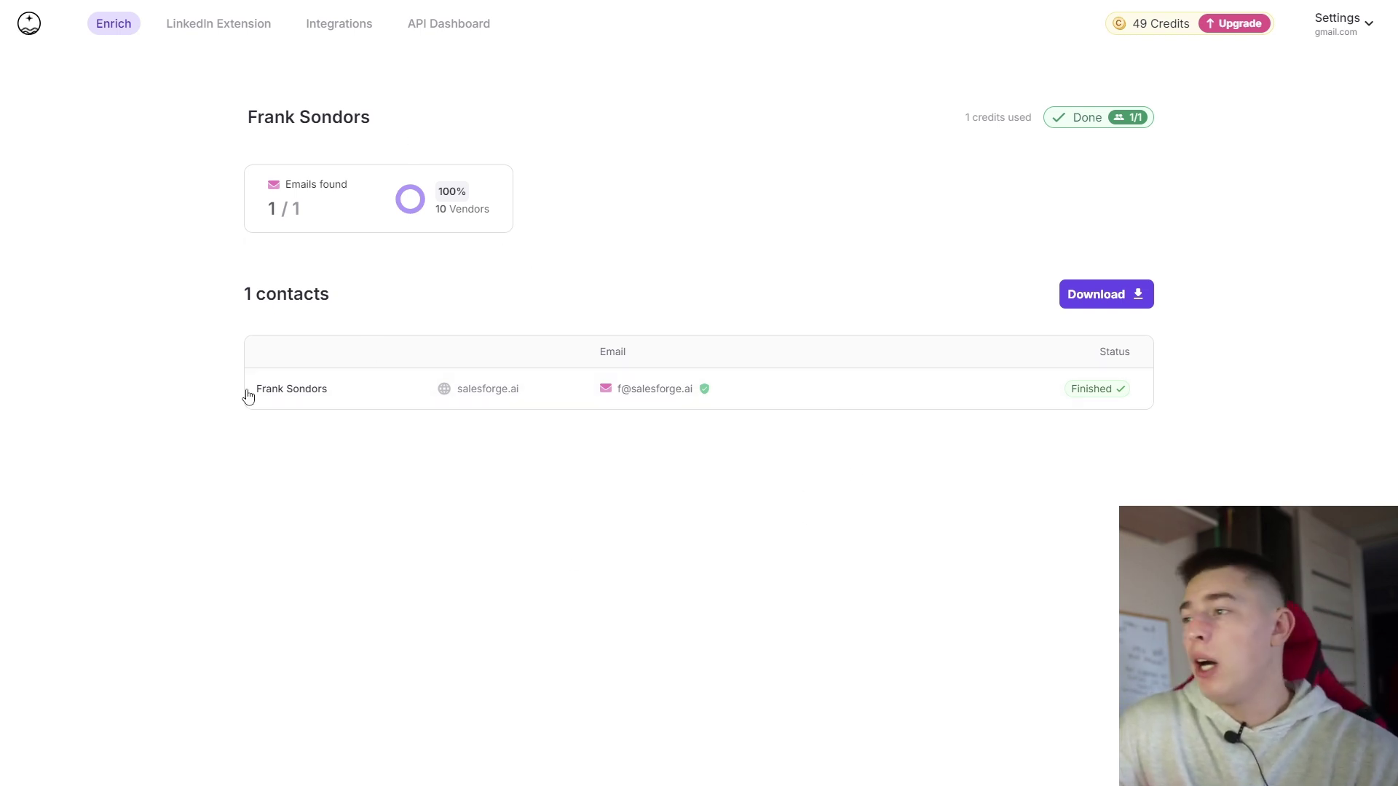
left_click(1118, 306)
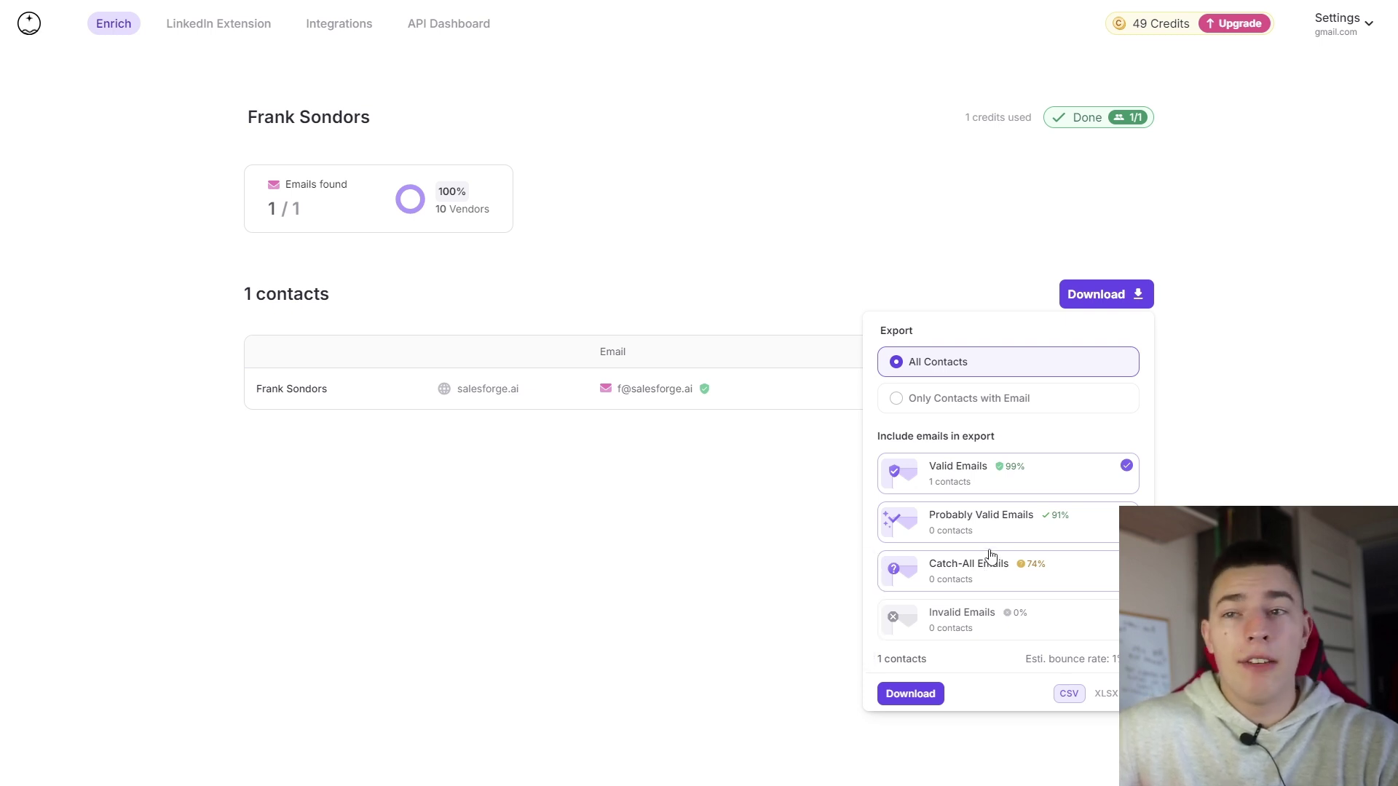
mouse_move(981, 521)
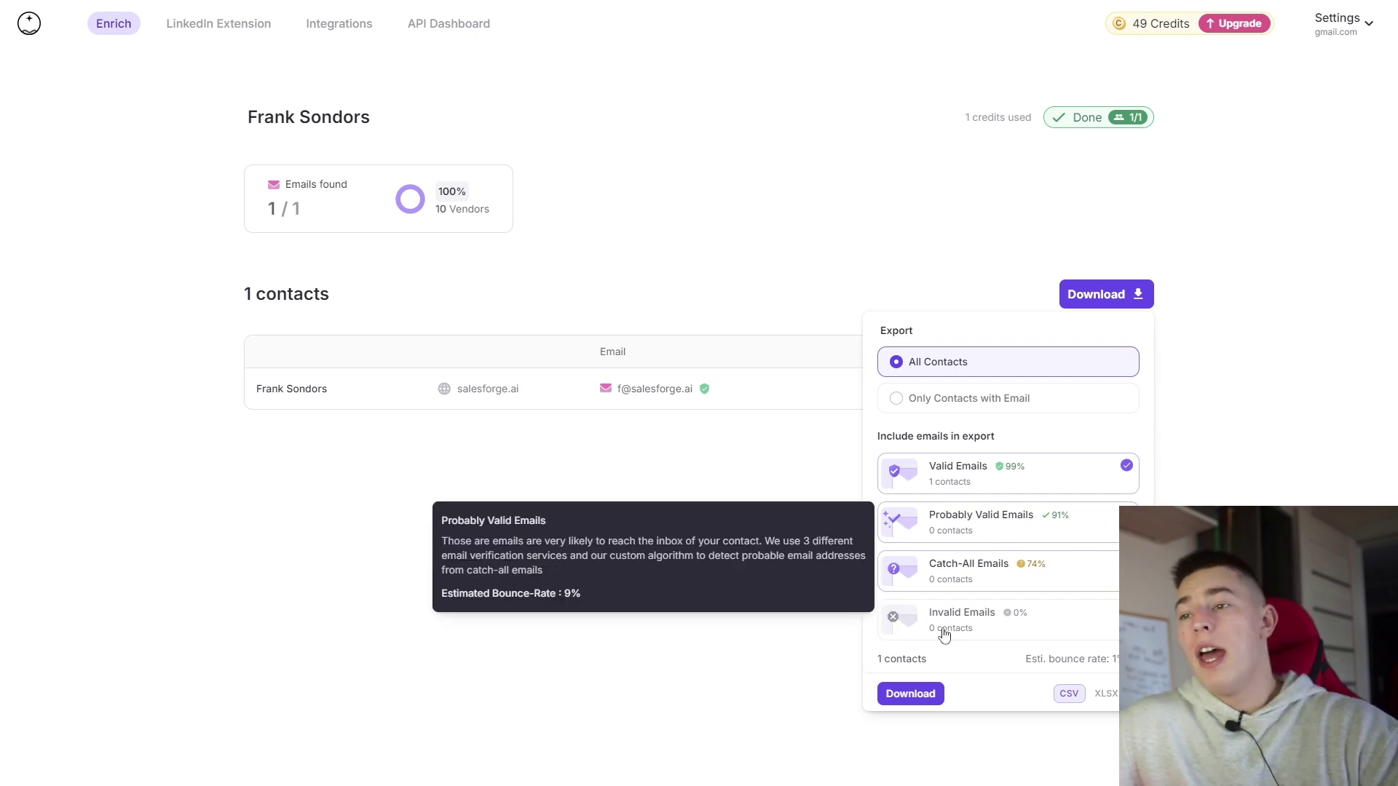
left_click(750, 603)
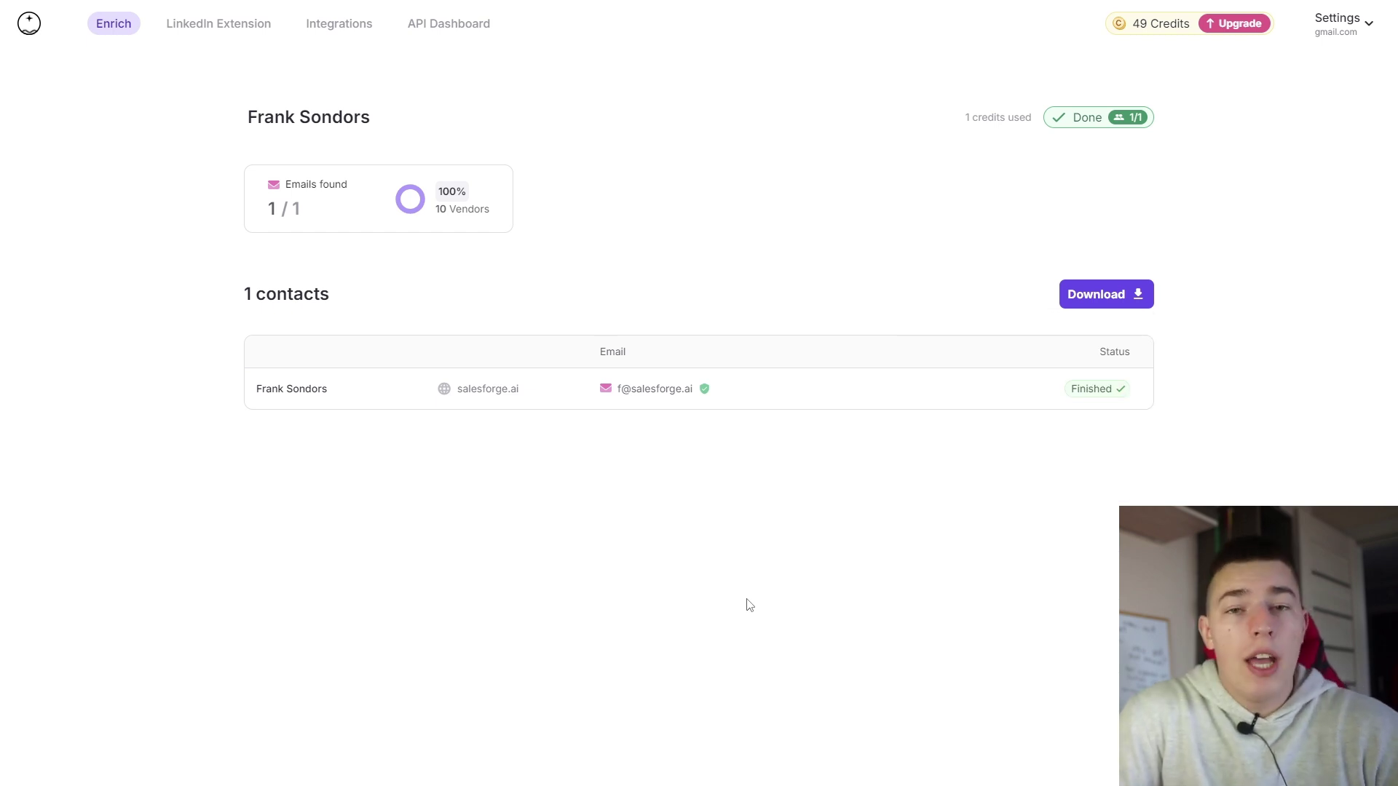